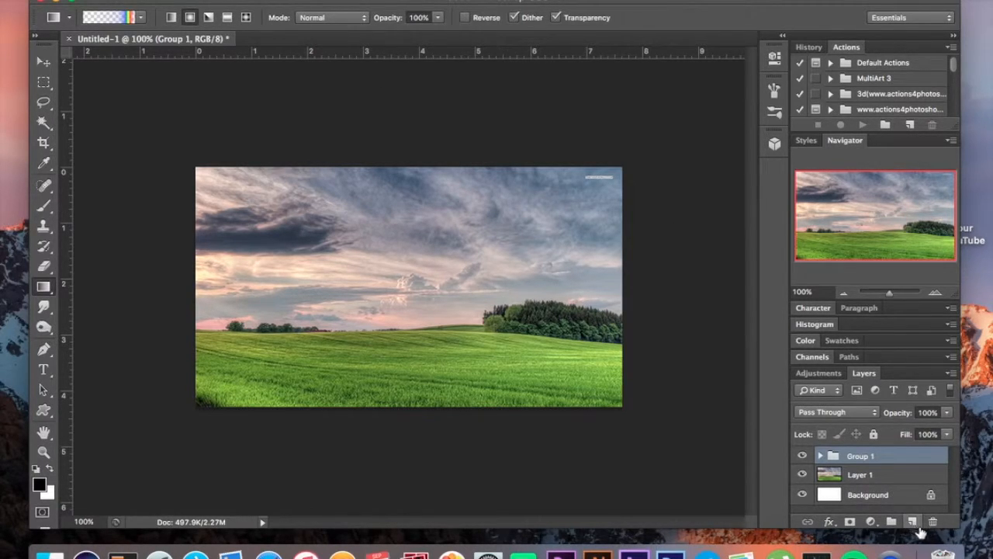
Step: Add a new layer and draw a Russell's Rainbow radial gradient on it from the photo's lower right edge toward the middle of the field
left_click(913, 521)
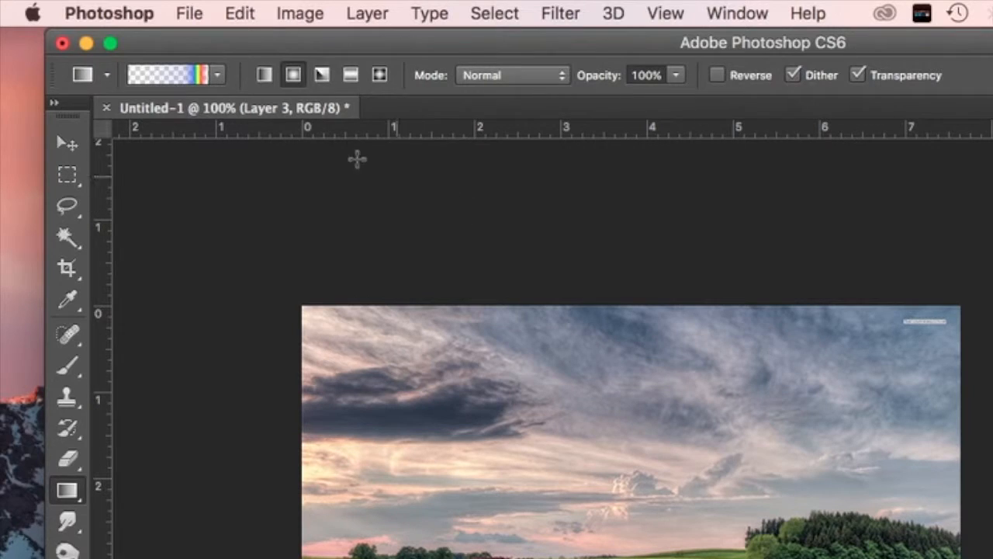
left_click(219, 81)
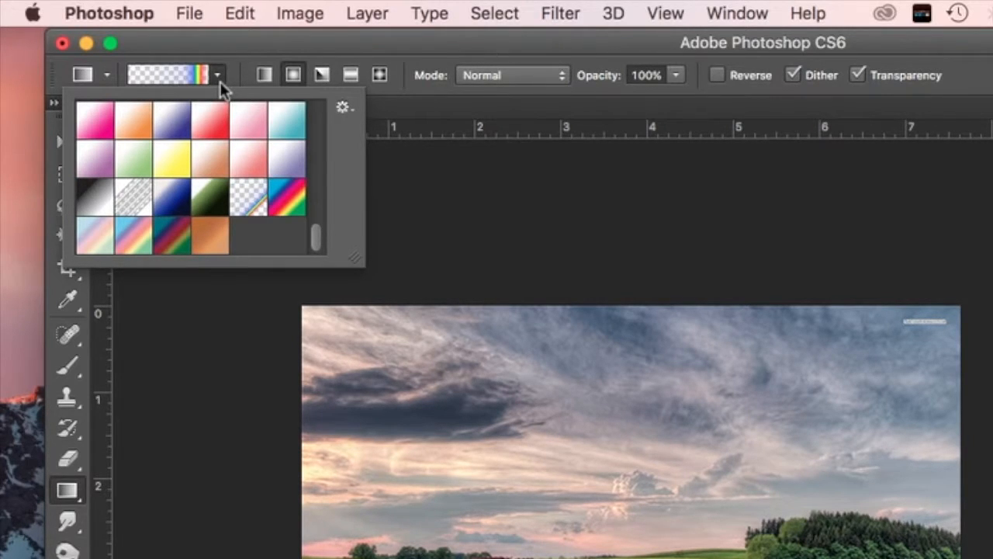
left_click(342, 109)
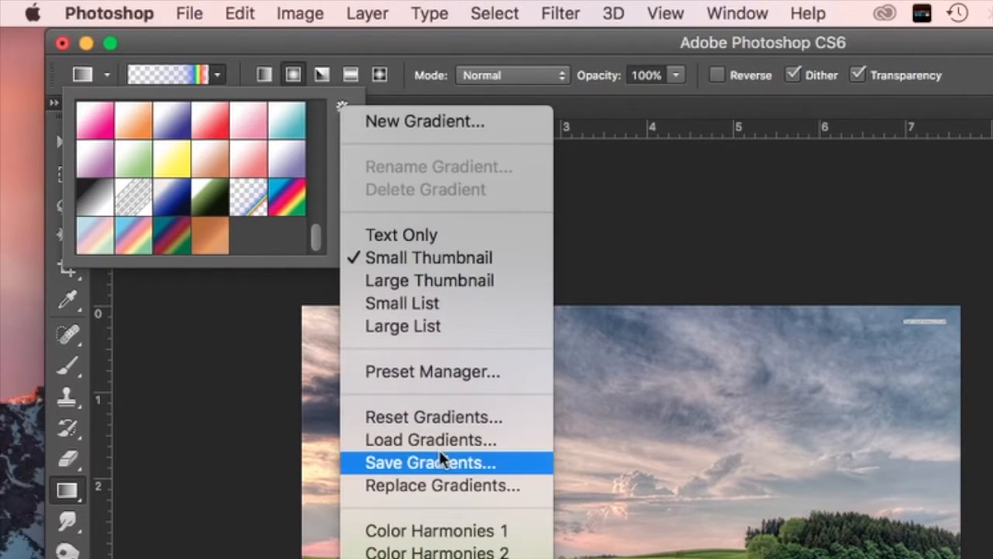
left_click(184, 382)
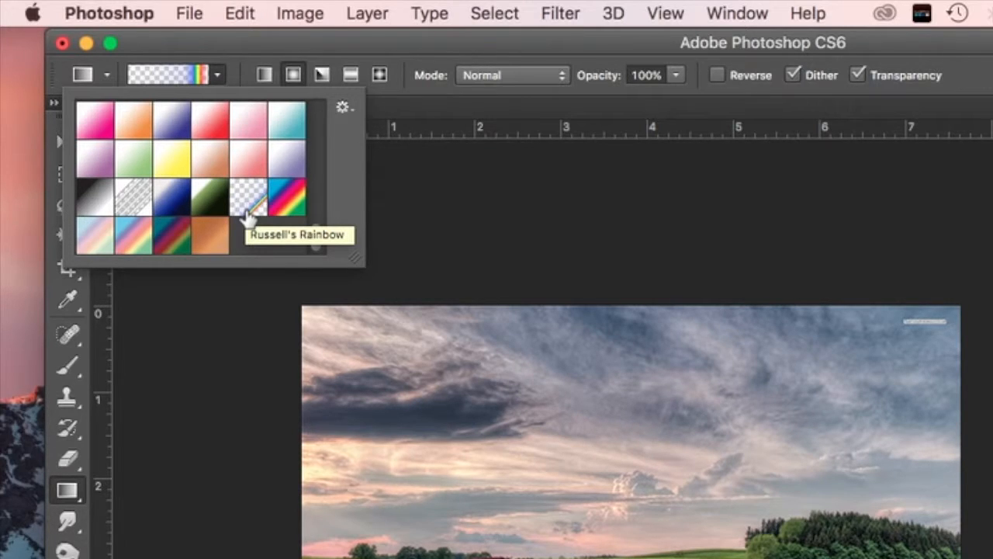
left_click(219, 76)
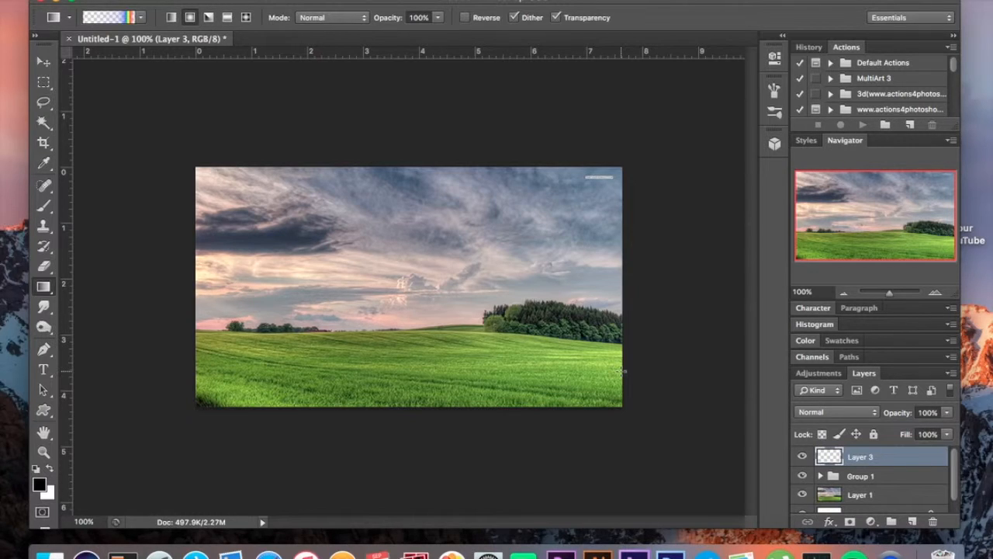
left_click_drag(621, 371, 572, 371)
left_click_drag(501, 359, 396, 357)
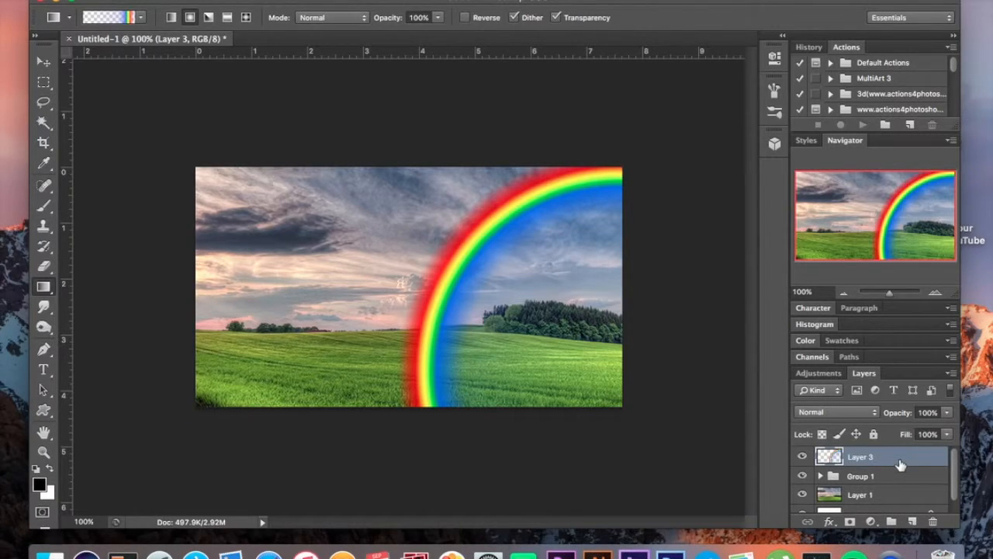
Step: Set the rainbow layer's blend mode to Screen and soften it with a 14-pixel Gaussian Blur
left_click(845, 411)
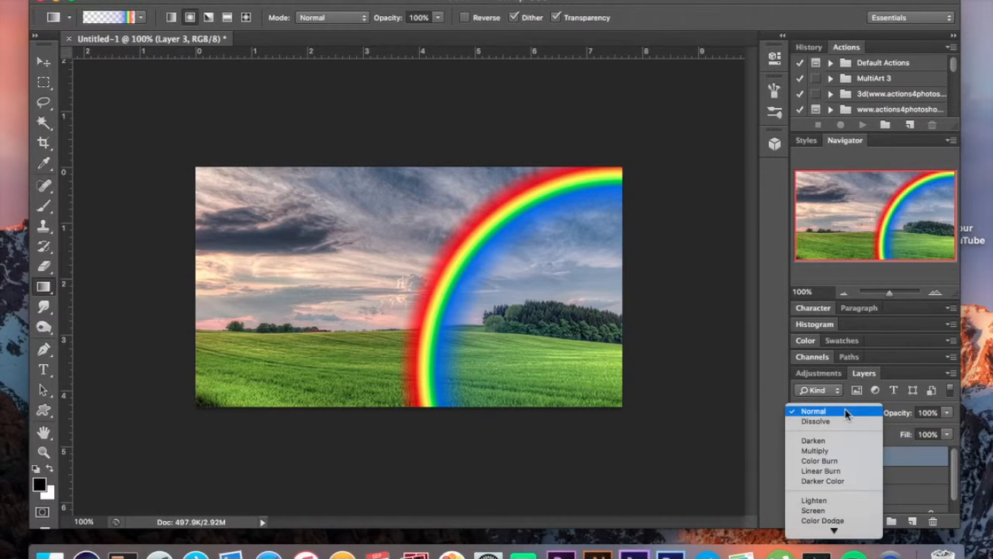
left_click(837, 511)
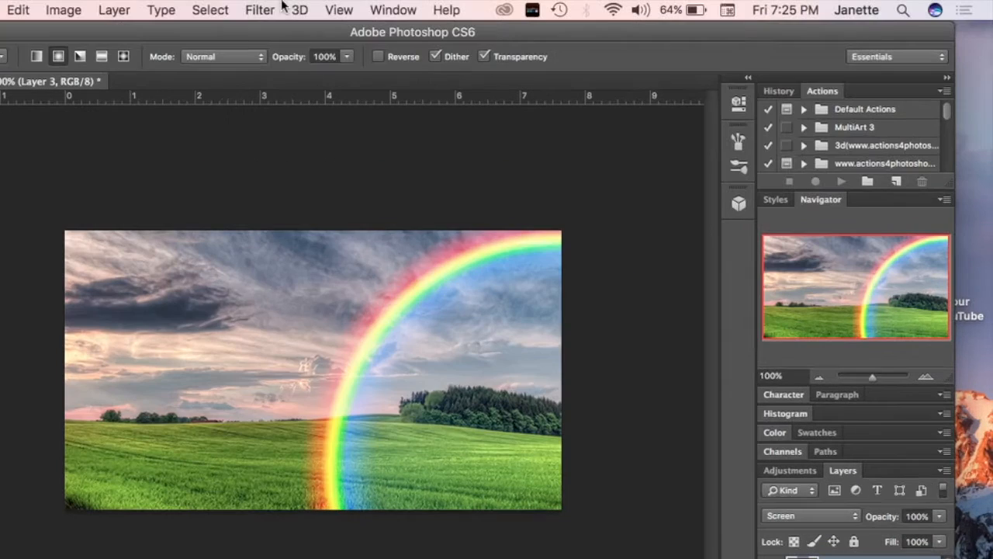
left_click(260, 10)
mouse_move(368, 219)
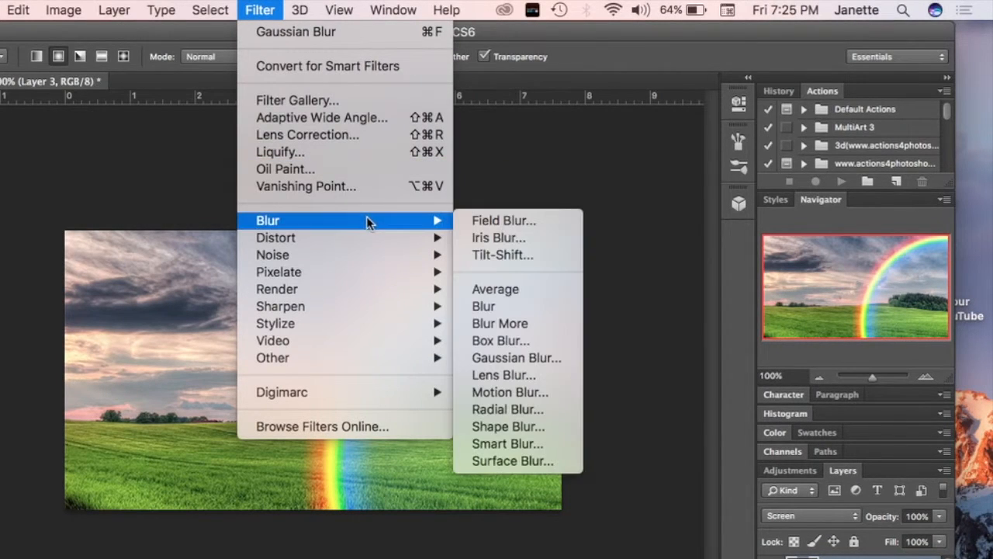
left_click(509, 358)
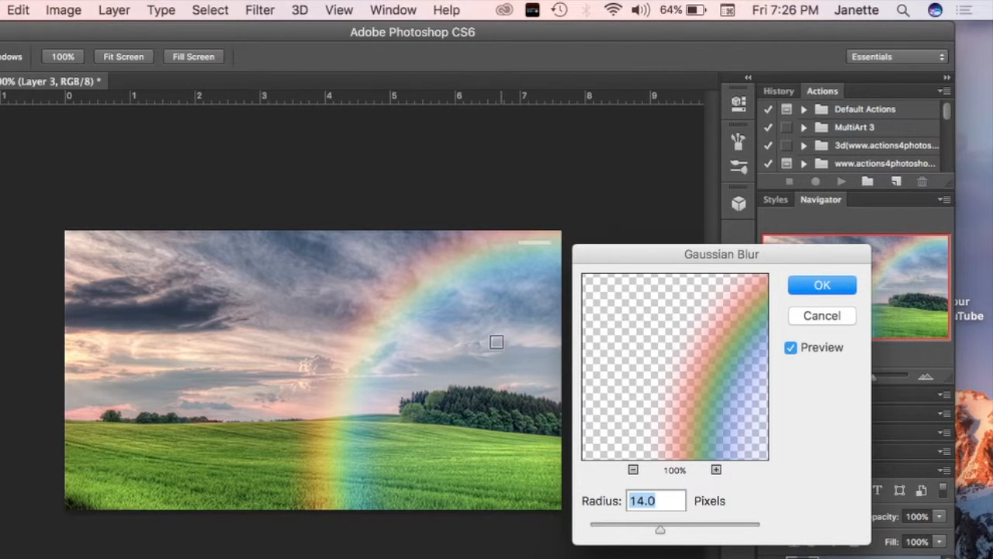
left_click(800, 288)
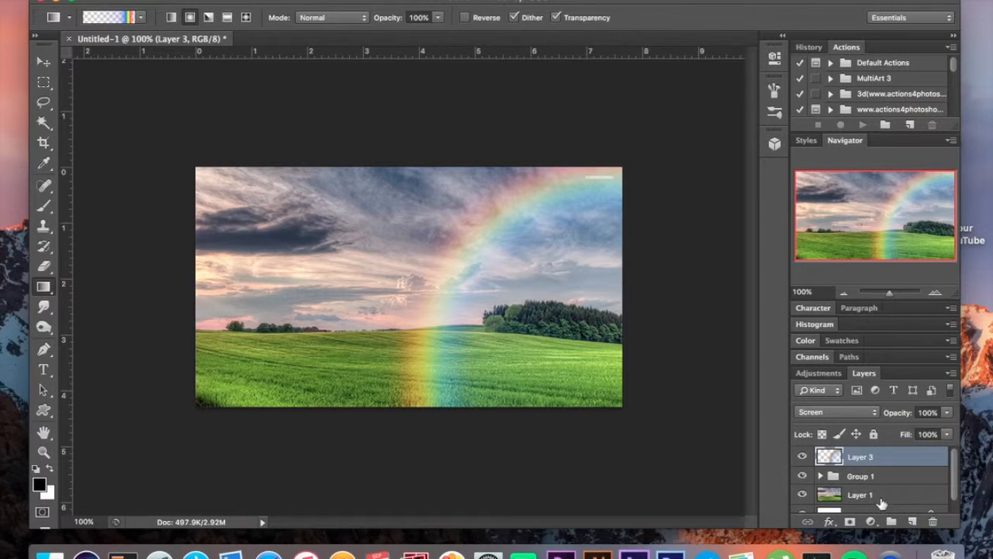
Step: Add a layer mask to the rainbow layer and fade its lower end over the grass with a soft 374 px Eraser
left_click(851, 521)
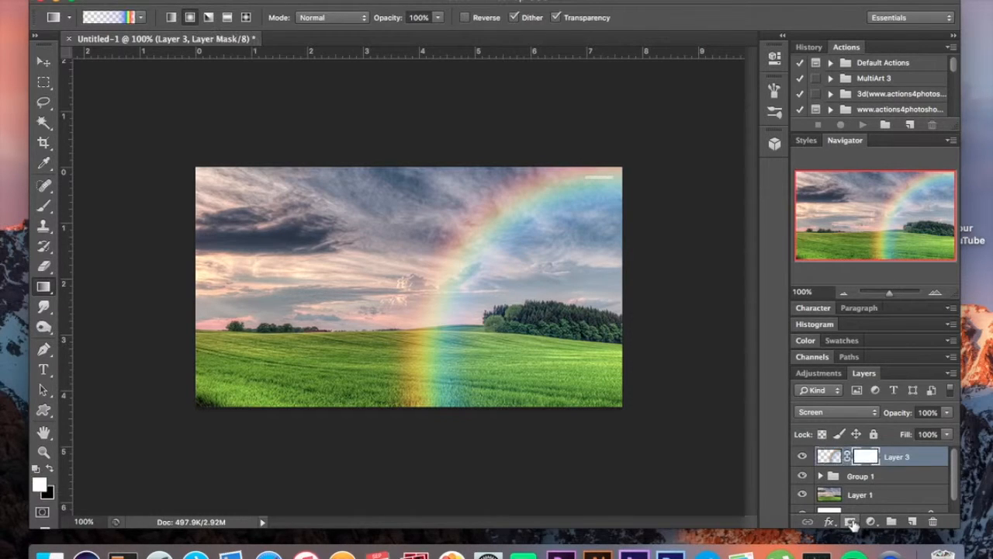
left_click(44, 267)
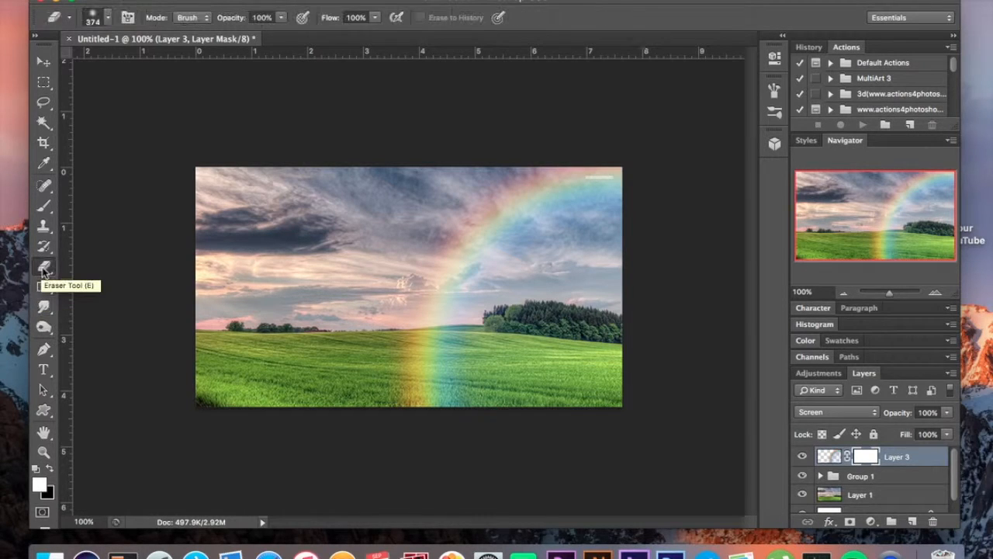
left_click(101, 21)
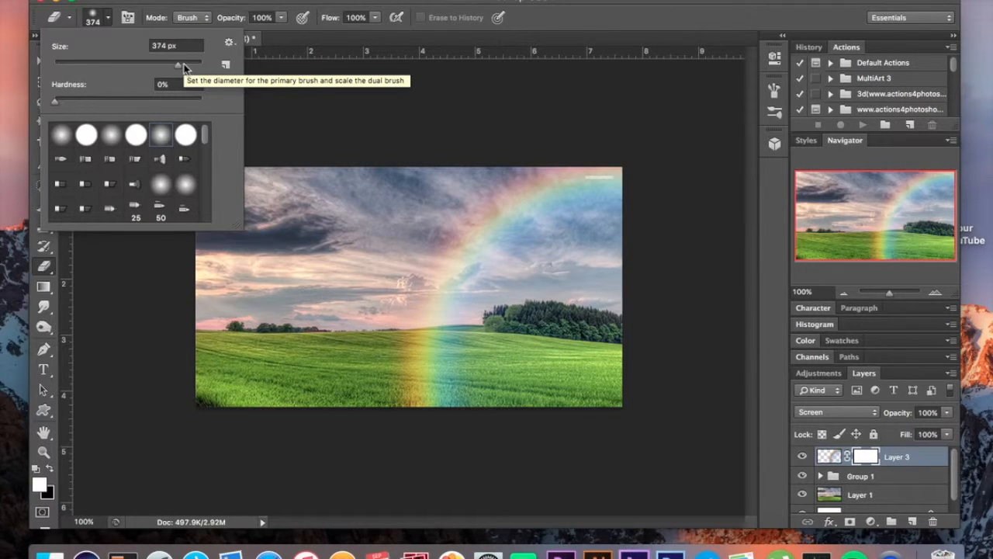
left_click(396, 442)
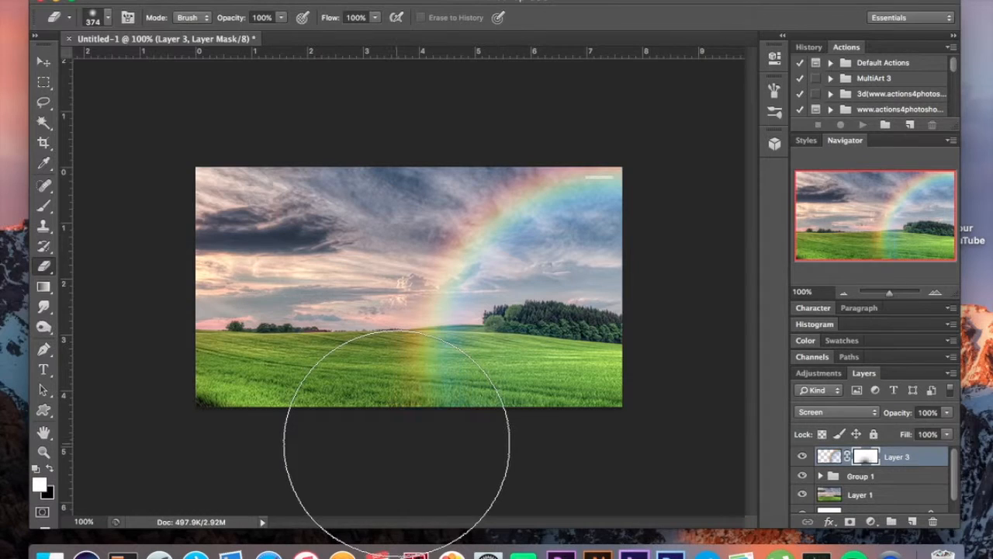
left_click(398, 443)
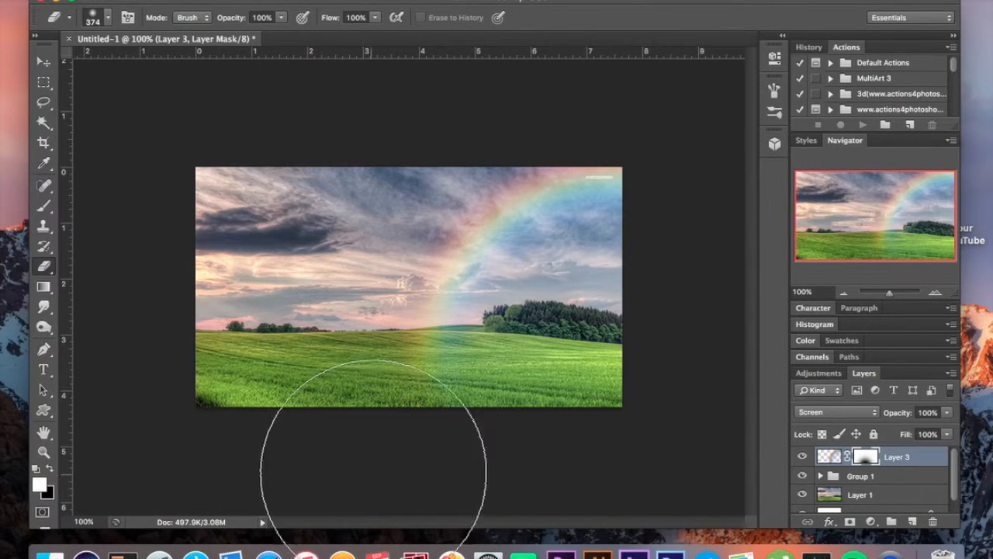
left_click(400, 457)
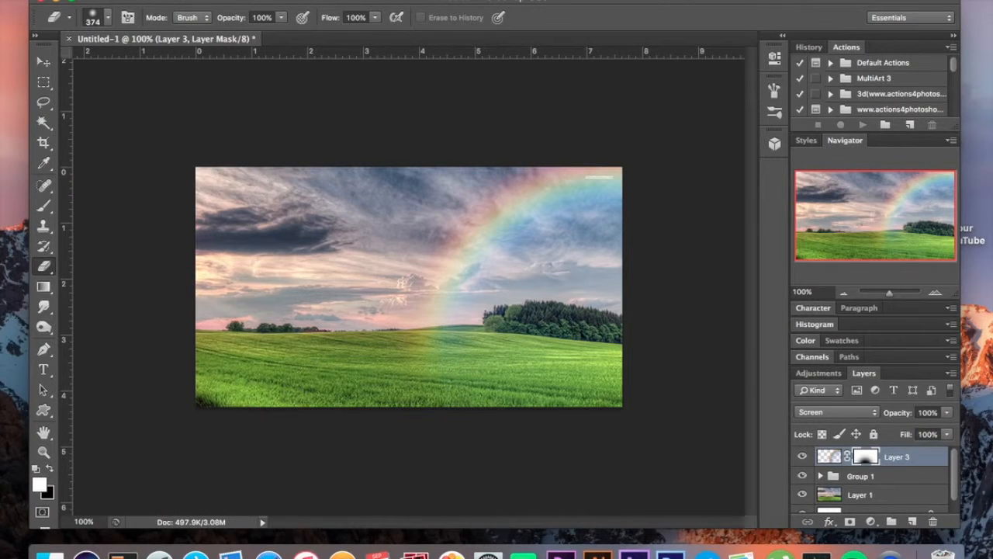
Step: Duplicate the masked rainbow layer and set the copy's opacity to 70%
left_click(36, 64)
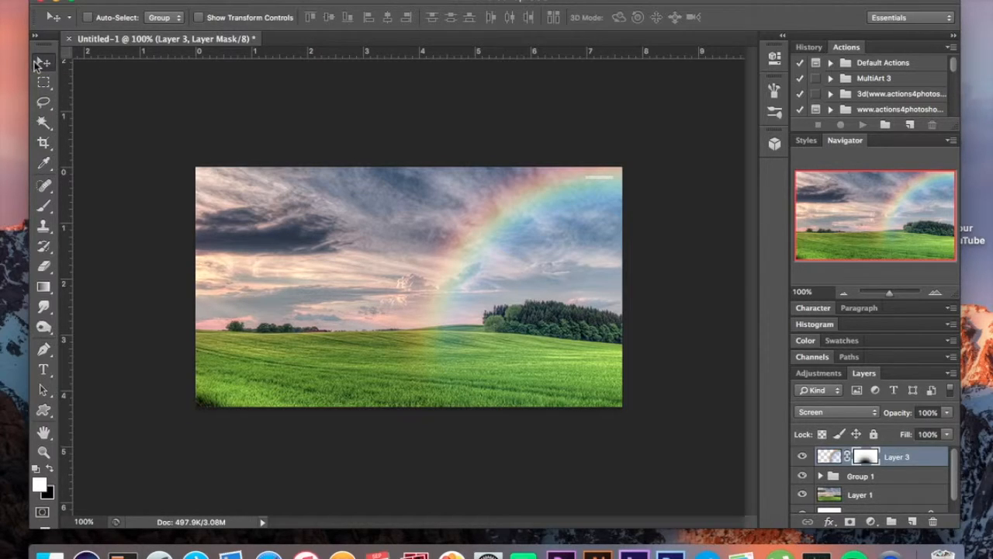
key("super+j")
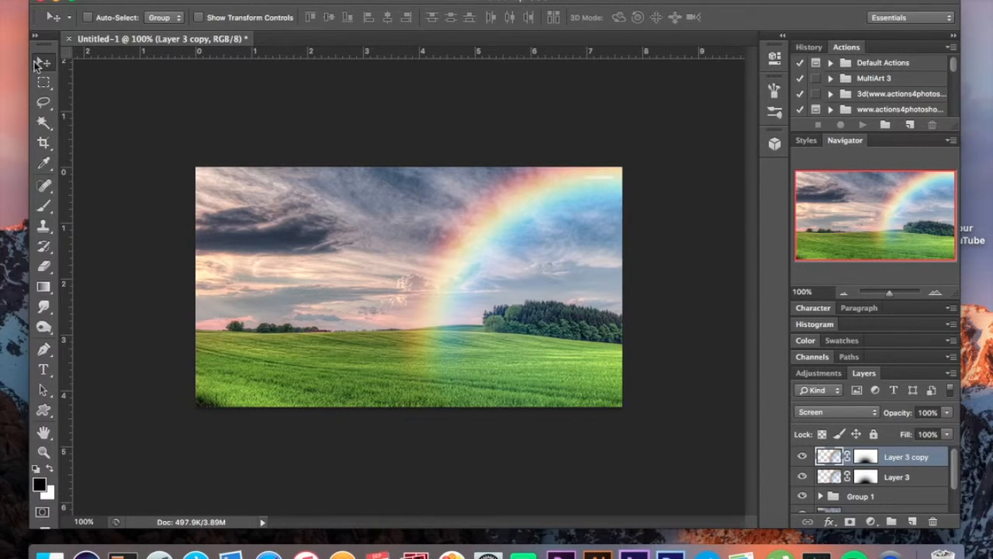
left_click(946, 413)
key("Down")
key("Down")
key("Down")
key("Down")
key("Down")
key("Down")
key("Down")
key("Down")
key("Down")
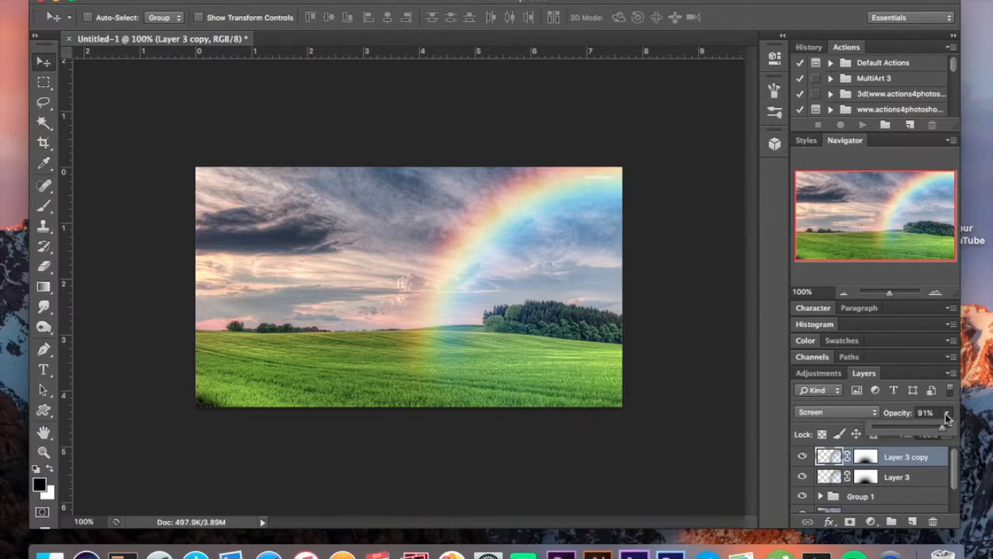
key("Down")
key("Down")
key("Down")
key("Down")
key("Down")
key("Down")
key("Down")
key("Down")
key("Down")
key("Down")
key("Down")
key("Down")
key("Down")
key("Down")
key("Down")
key("Down")
key("Down")
key("Down")
key("Down")
key("Down")
key("Down")
left_click(942, 459)
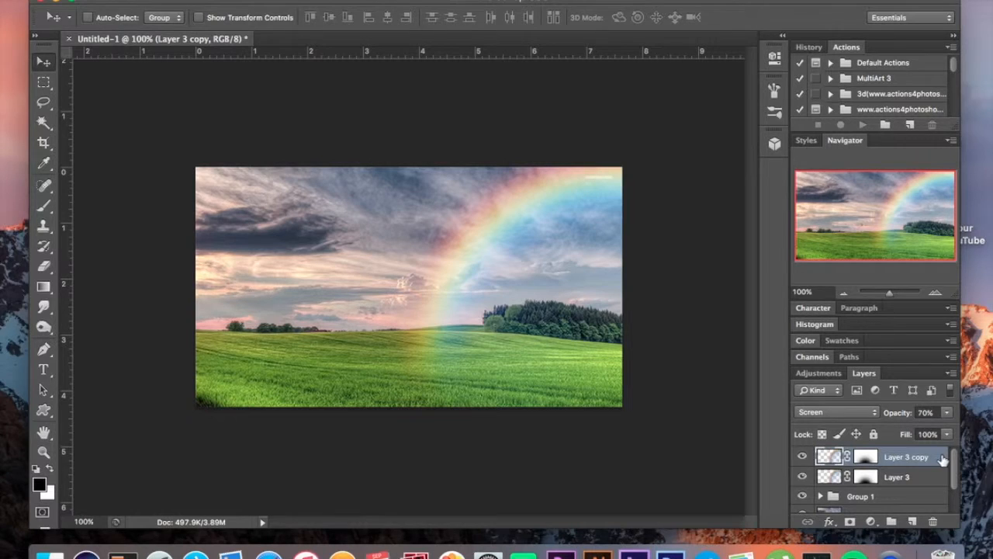
Step: Temporarily hide Layer 3 and its copy, turn on the two Layer 2 rainbow layers in Group 1, and show the hidden pair again
left_click(802, 457)
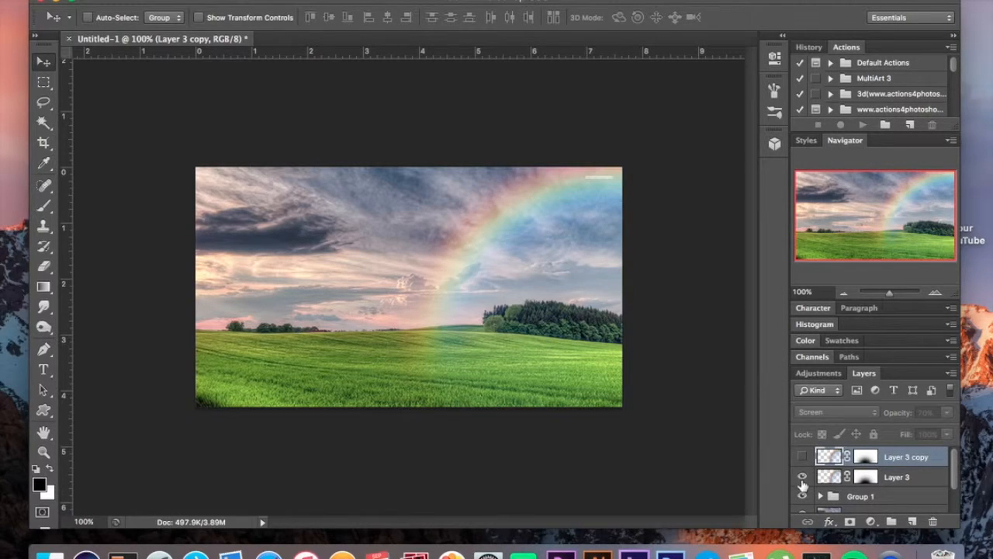
left_click(802, 477)
left_click(820, 496)
scroll(820, 497, "down", 1)
left_click(802, 454)
left_click(803, 474)
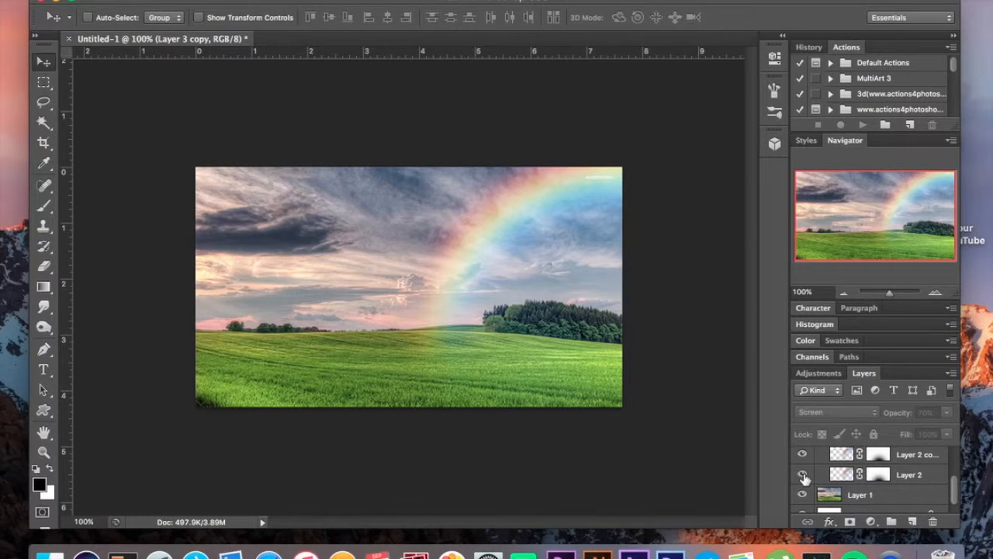
scroll(802, 475, "up", 3)
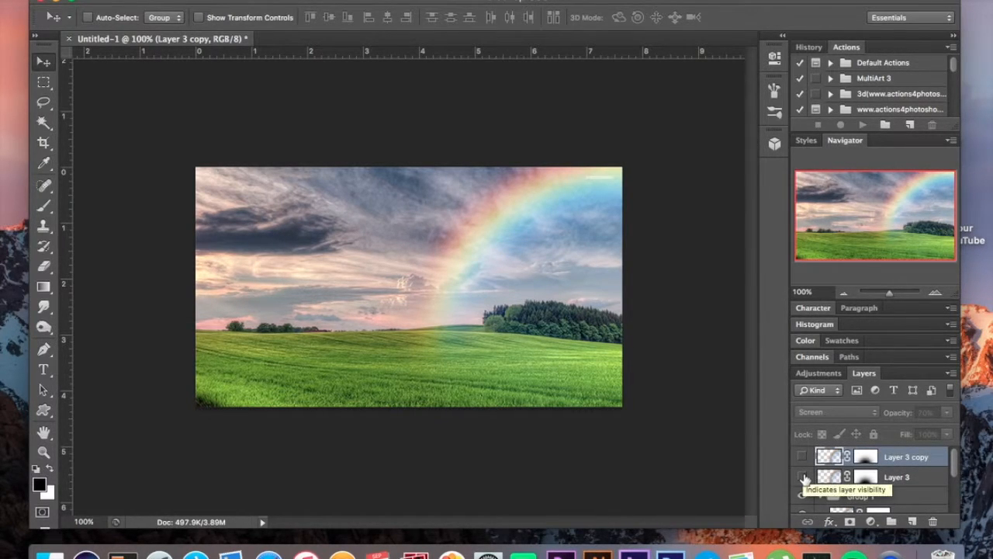
left_click(804, 477)
left_click(803, 457)
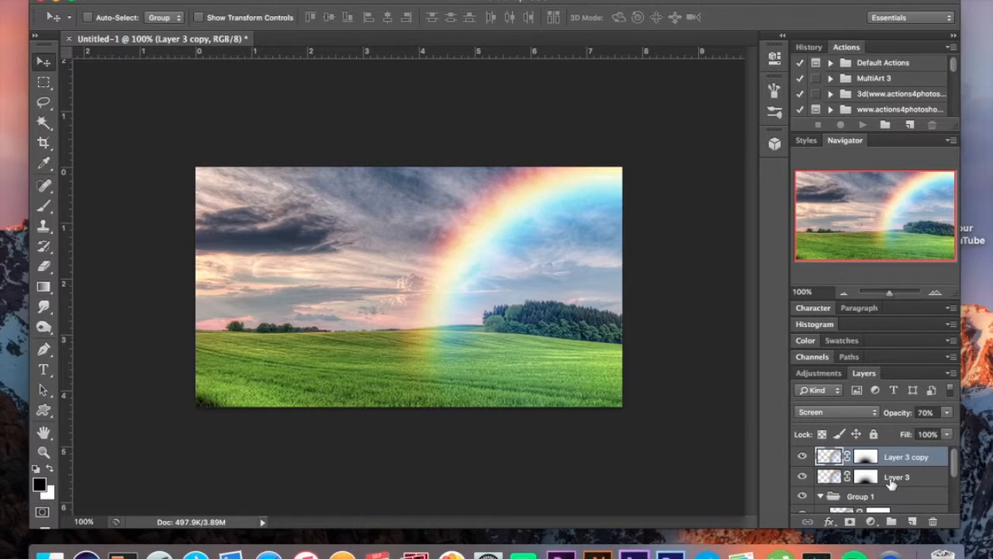
Step: Try to move Layer 3 and its copy together with Free Transform, and delete both layers
left_click(890, 477, "shift")
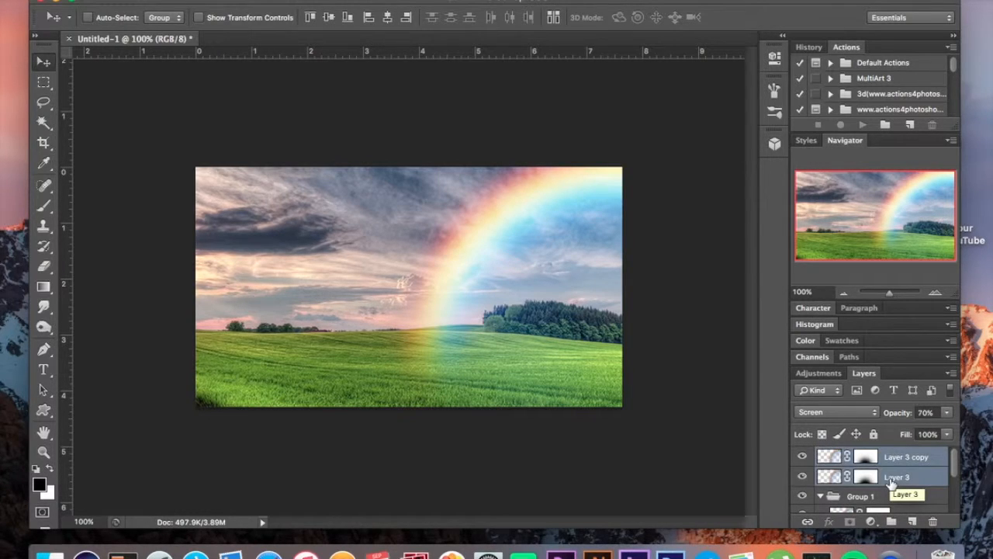
key("super+t")
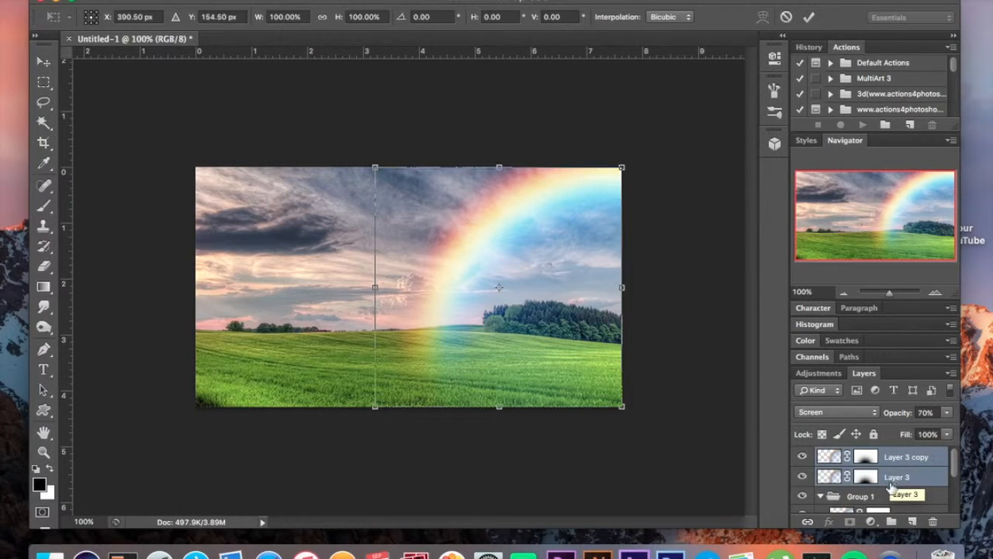
left_click_drag(496, 289, 478, 267)
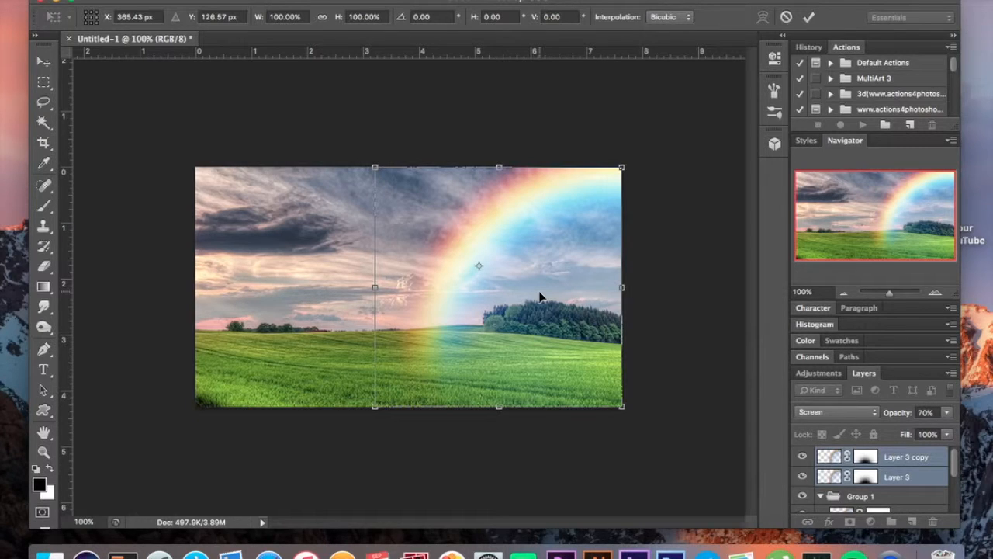
key("Return")
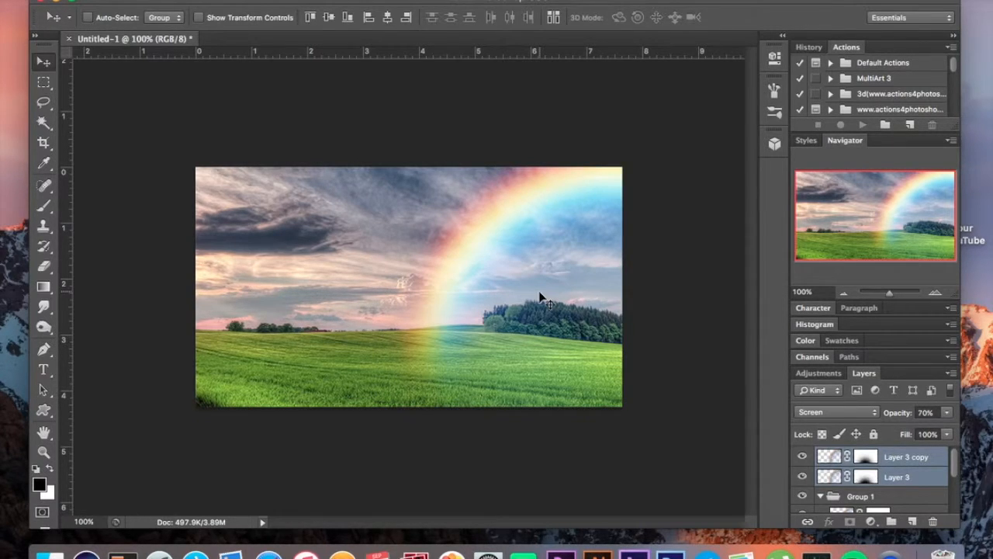
key("Delete")
Step: Duplicate Group 1 and move the copied rainbow up and to the left, to X 315 px and Y 140.5 px
key("super+j")
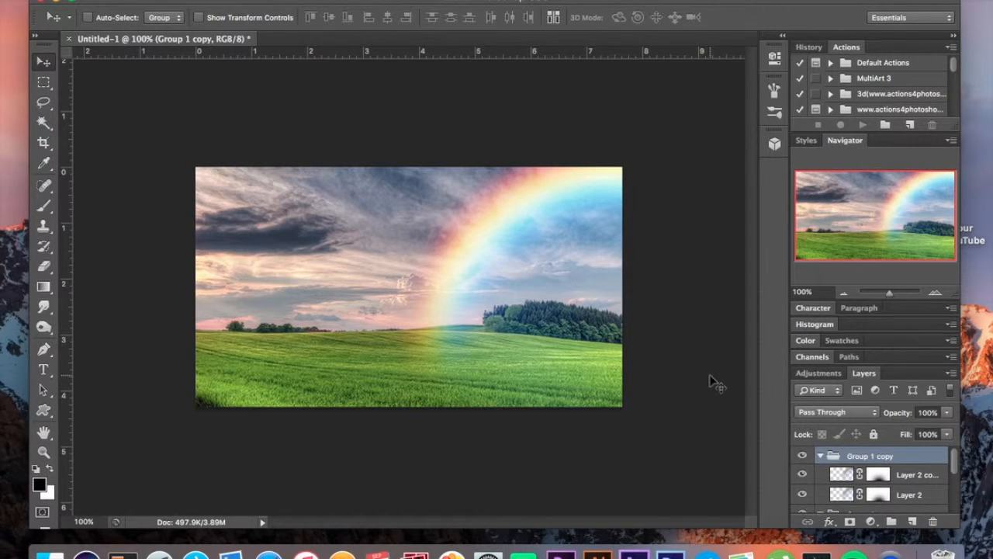
key("super+t")
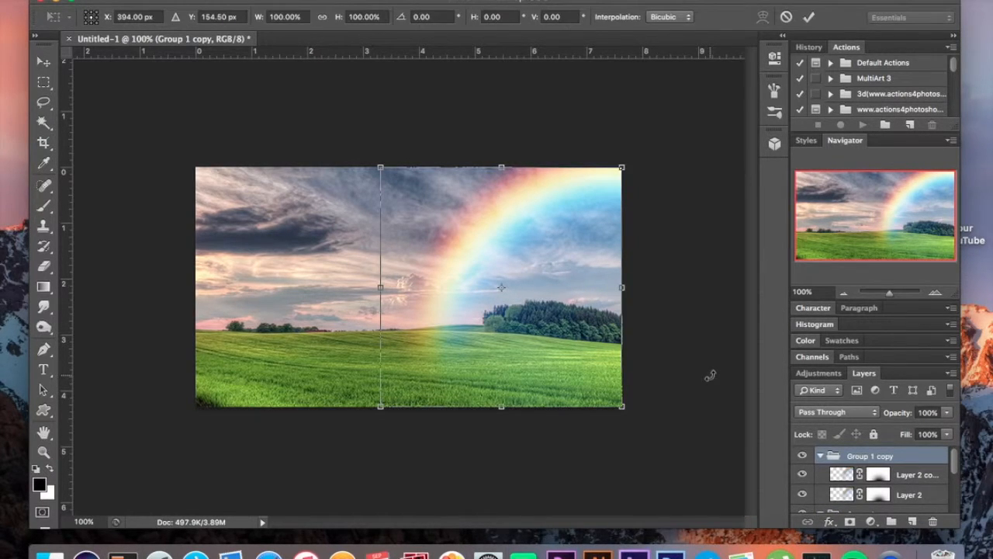
left_click_drag(564, 319, 506, 308)
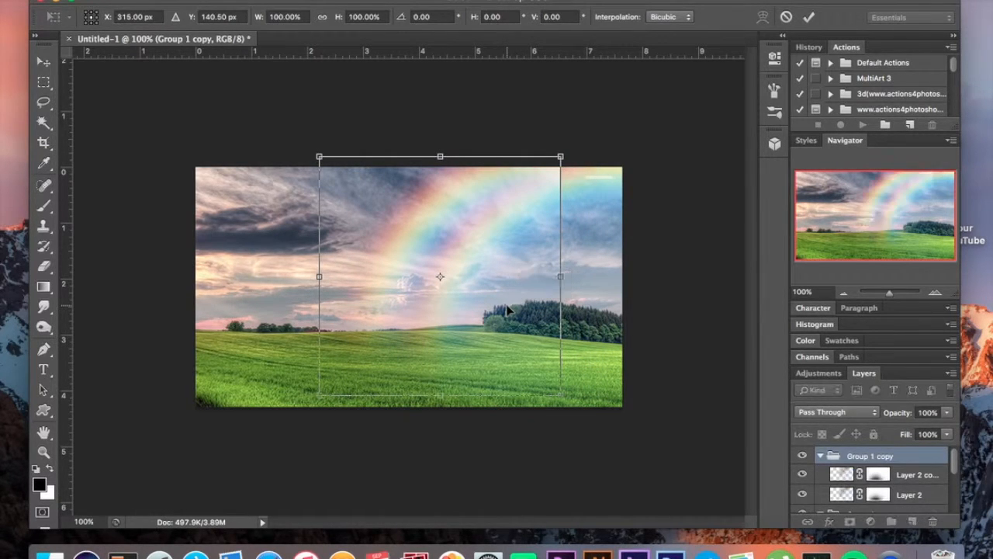
key("Return")
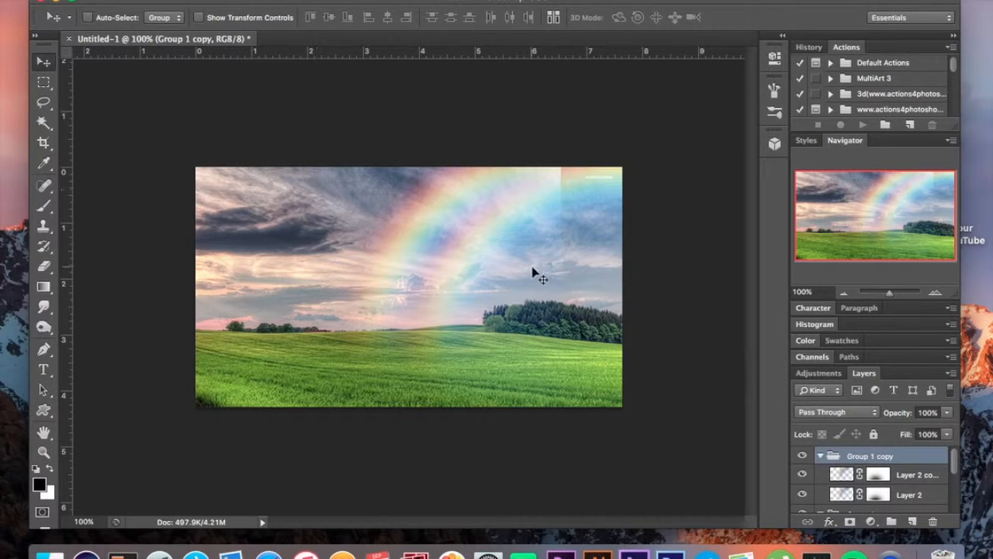
Step: Erase the copied rainbow's hard vertical edge in the sky with a 157 px Eraser, on Layer 2 copy and on Layer 2's mask
left_click(46, 265)
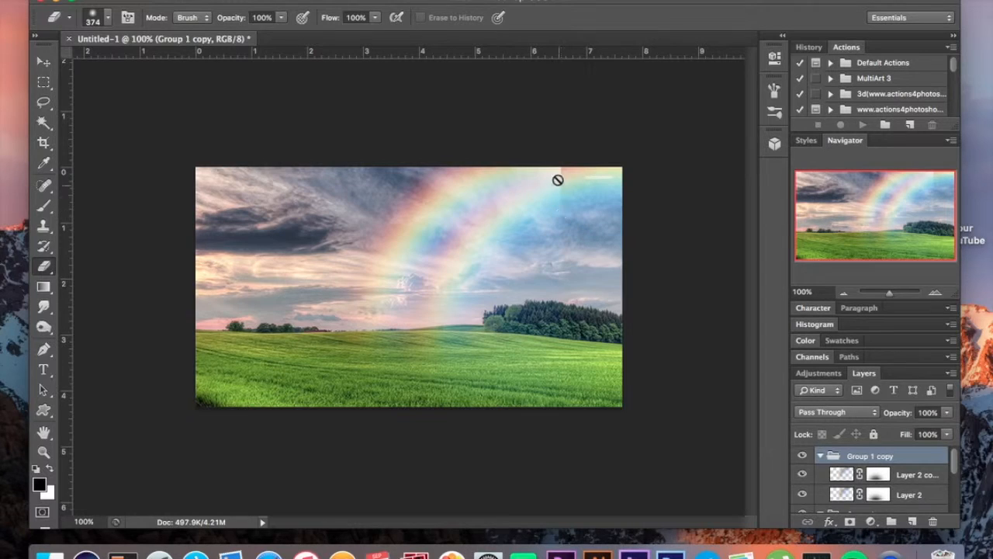
left_click(912, 474)
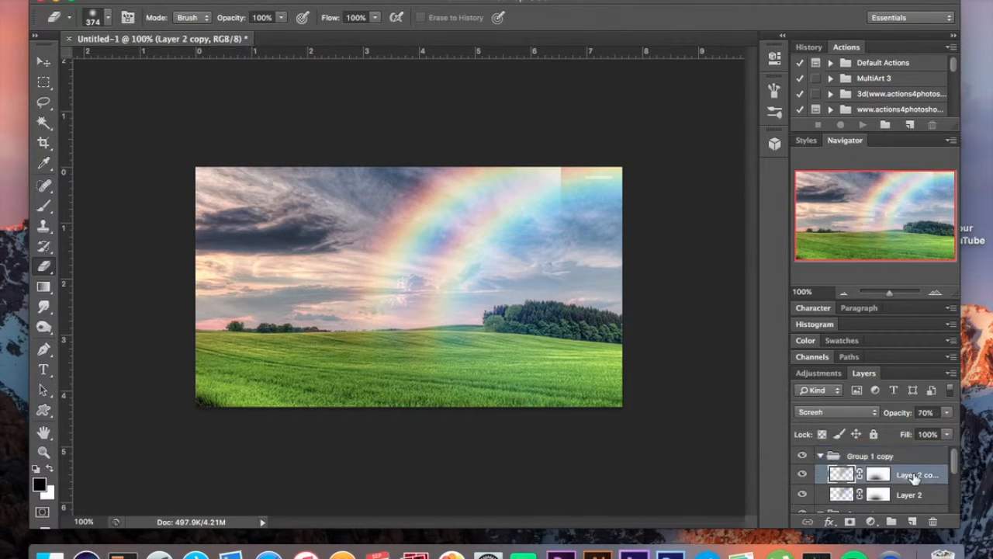
left_click(108, 18)
left_click_drag(156, 63, 152, 65)
left_click(590, 221)
left_click(877, 494)
key("x")
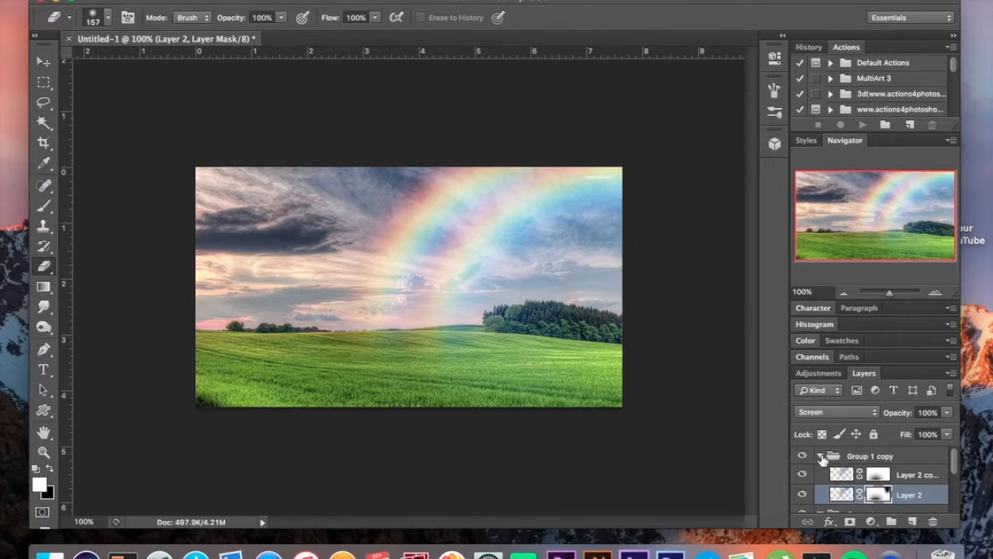
Step: Set Group 1 copy's opacity to 55%, collapse both rainbow groups and switch to the Move tool
left_click(821, 456)
left_click(946, 414)
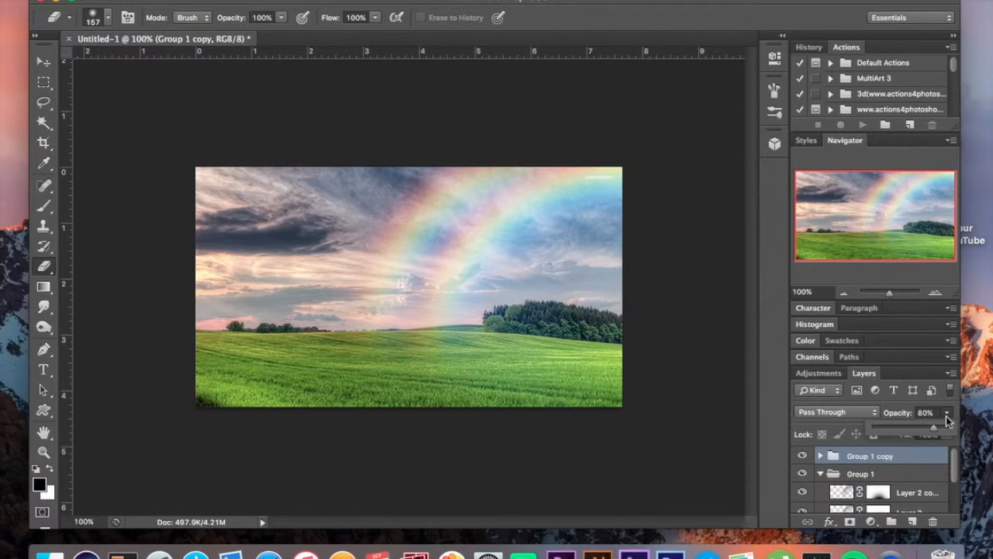
key("Down")
key("Down")
key("Down")
key("Down")
key("Down")
key("Down")
key("Down")
key("Down")
key("Down")
key("Down")
key("Down")
key("Down")
key("Down")
key("Down")
key("Down")
key("Down")
key("Down")
key("Down")
key("Down")
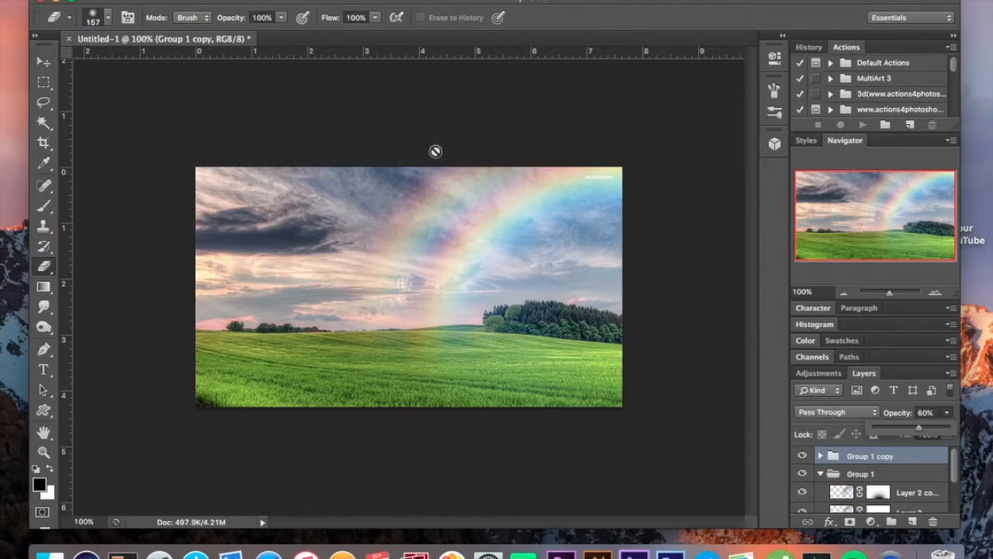
key("Down")
key("Down")
key("Down")
key("Down")
key("Down")
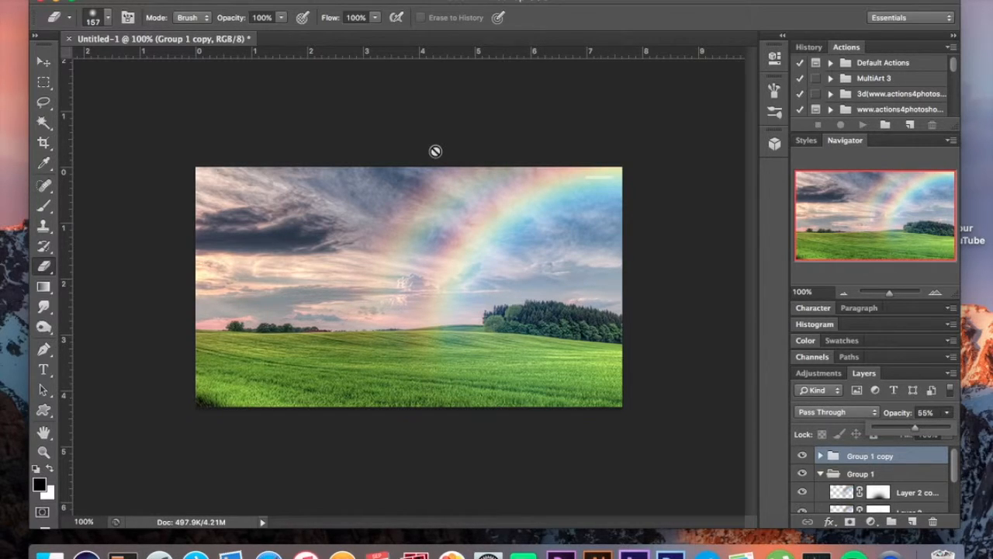
left_click(44, 65)
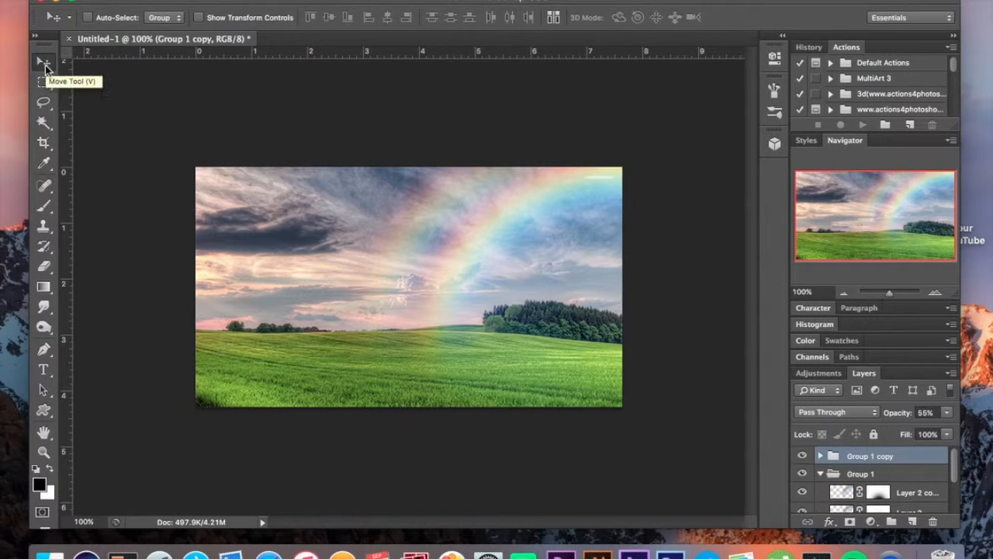
left_click(820, 475)
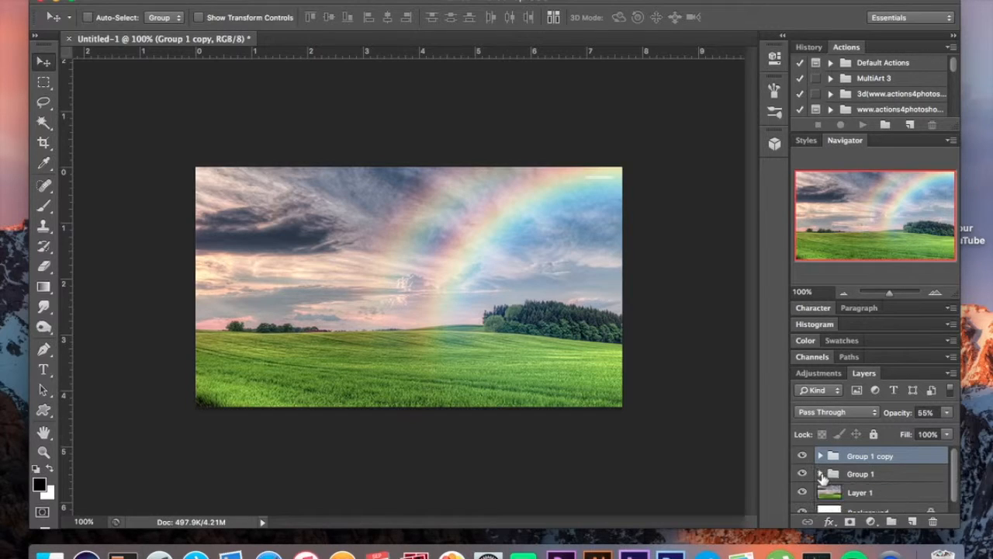